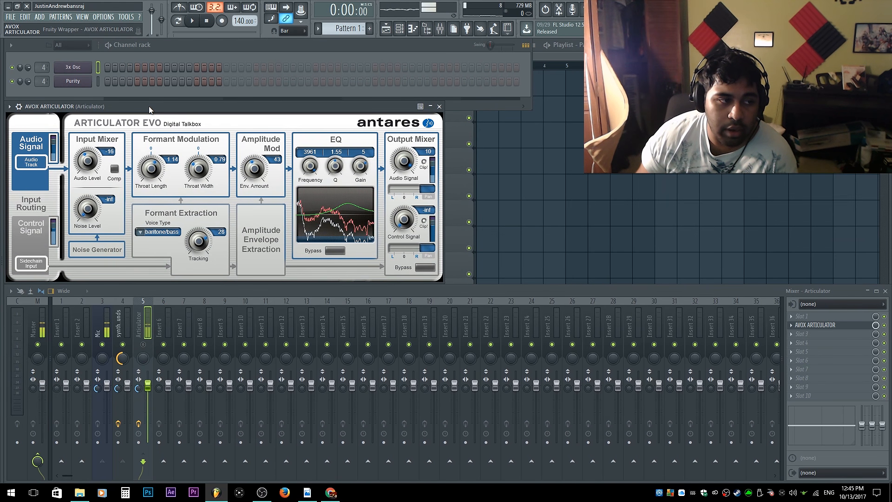
# Pan the Mic mixer track to the right and reset its panning to the centre.
pyautogui.click(108, 321)
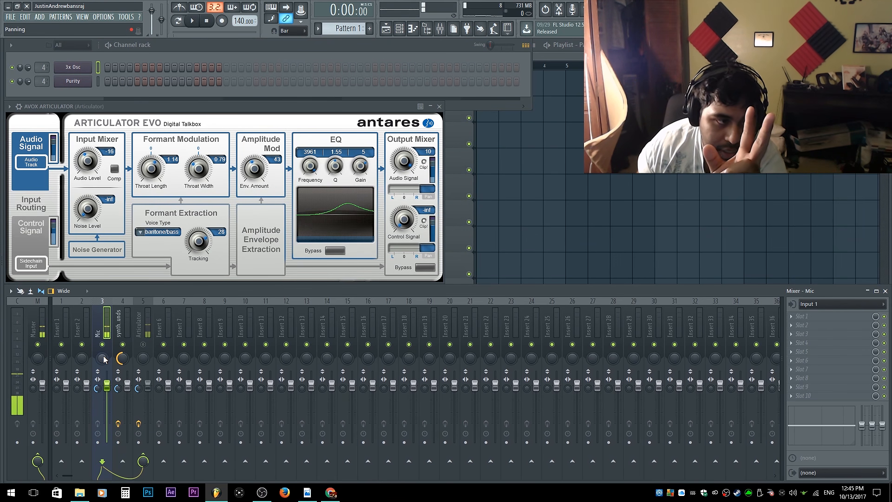
pyautogui.moveTo(103, 359); pyautogui.dragTo(105, 362)
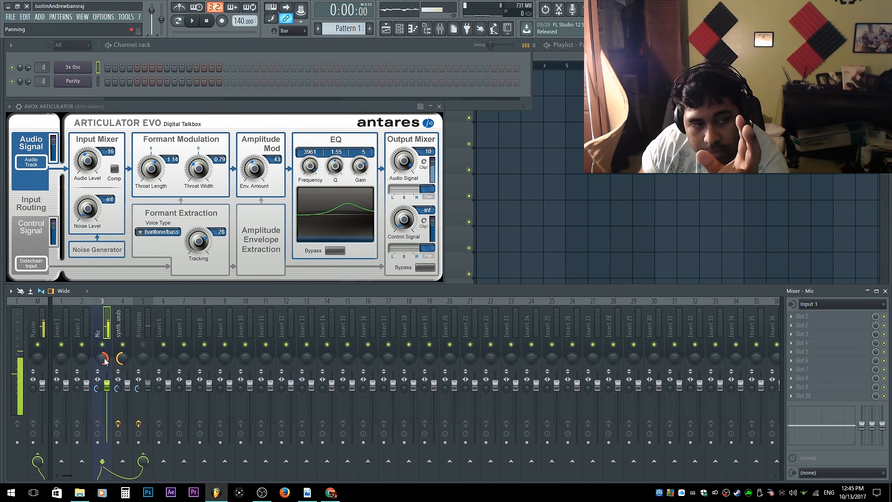
pyautogui.keyDown('alt'); pyautogui.click(105, 361); pyautogui.keyUp('alt')
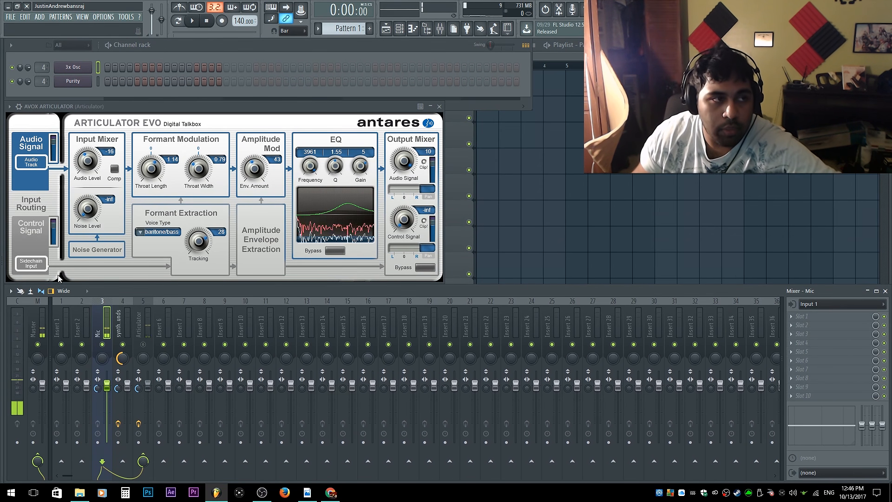
# Check the 3x Osc channel and examine how the synth sounds and Articulator mixer tracks are routed.
pyautogui.click(86, 68)
pyautogui.click(86, 68)
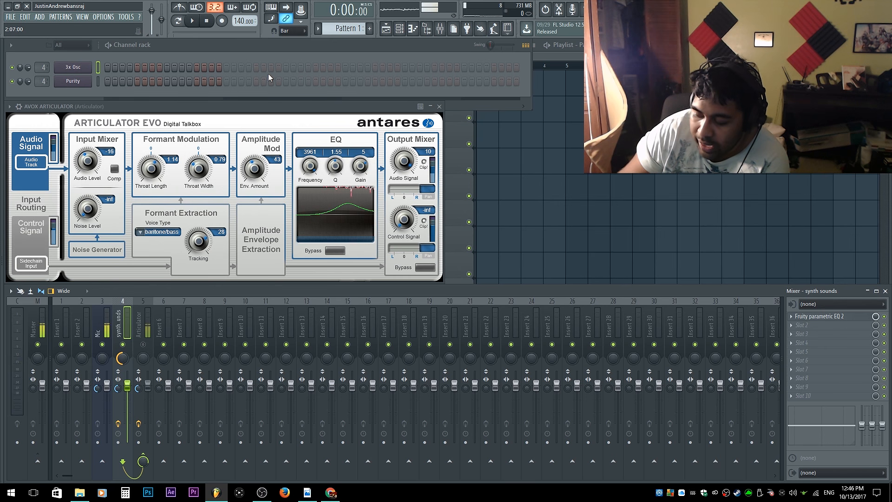
pyautogui.click(142, 321)
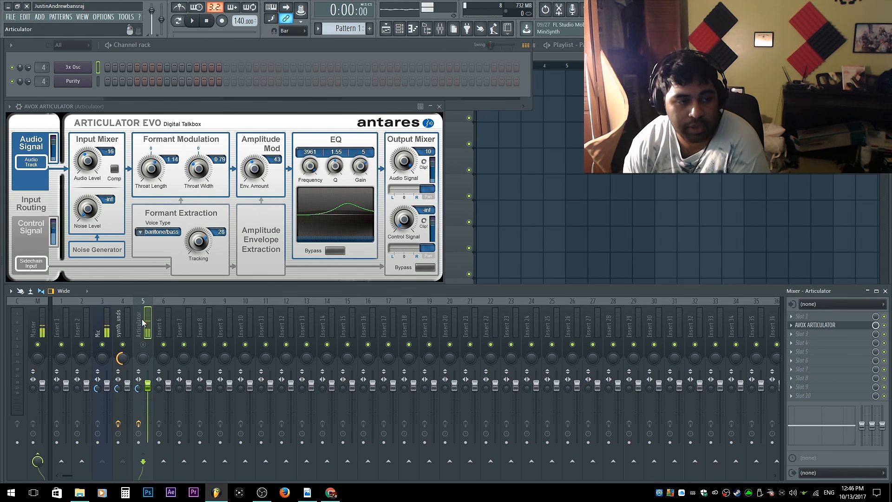
pyautogui.click(111, 321)
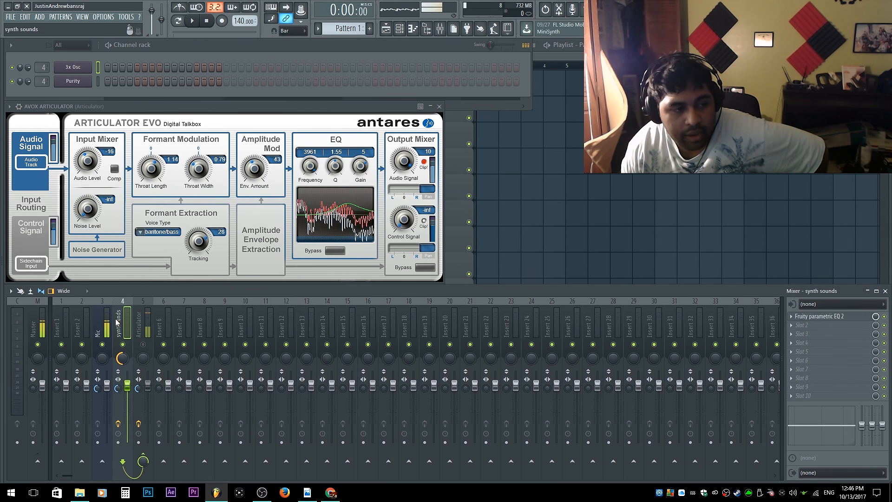
pyautogui.click(127, 322)
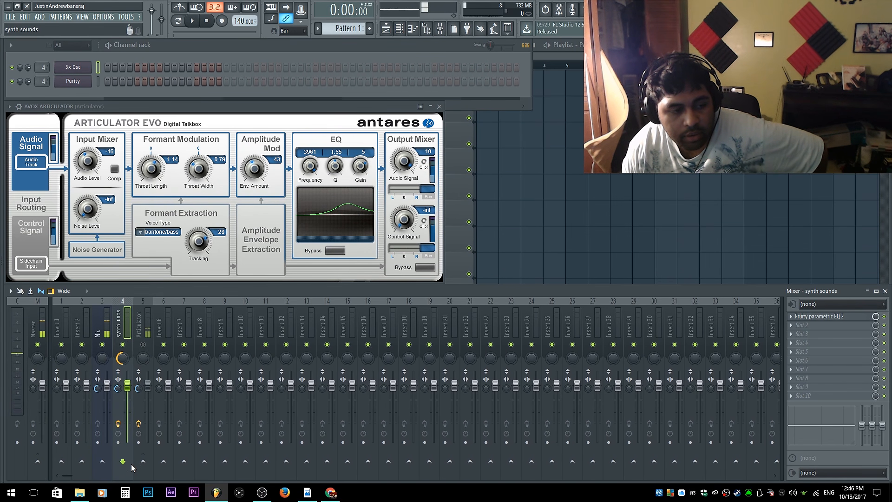
# Enable the send from the synth sounds track to the Articulator track and review the Mic track's routing.
pyautogui.click(143, 462)
pyautogui.click(100, 318)
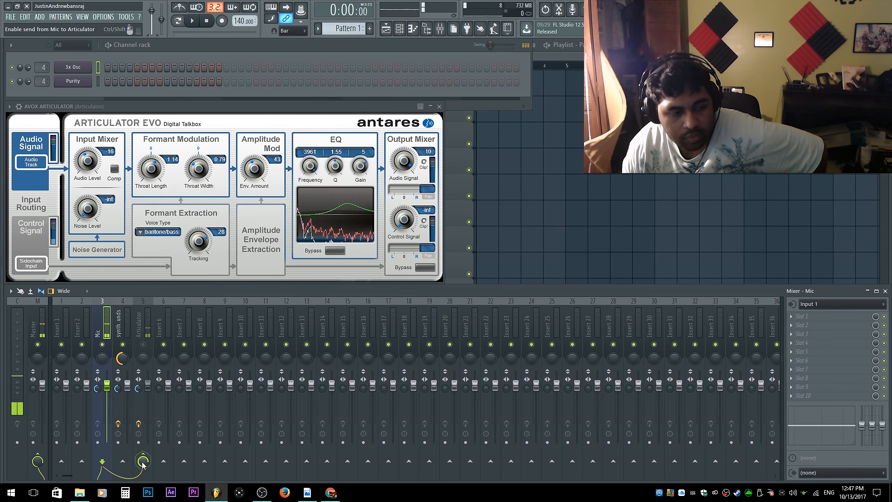
pyautogui.click(122, 330)
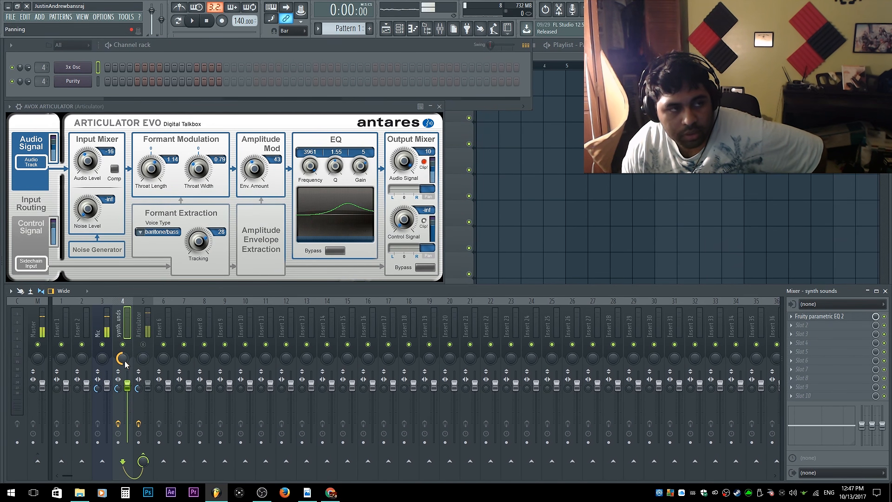
pyautogui.click(107, 333)
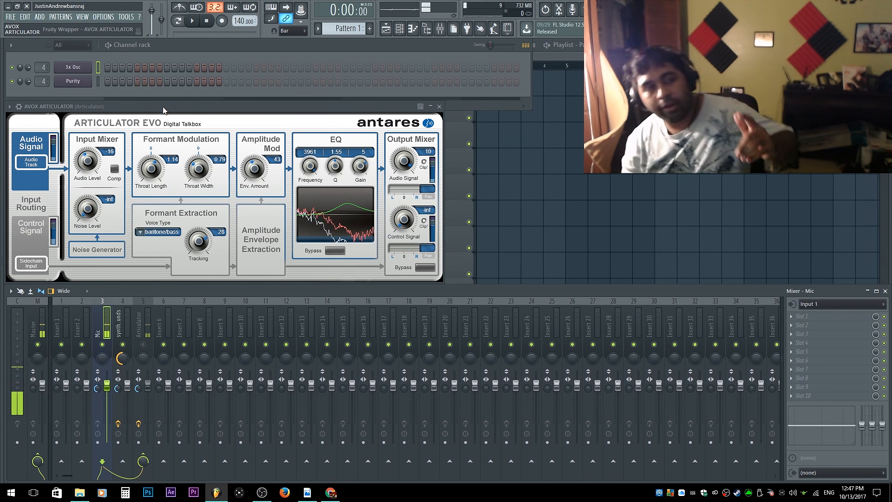
# Set the Audio Level in the Articulator's Input Mixer to -9 dB.
pyautogui.click(93, 161)
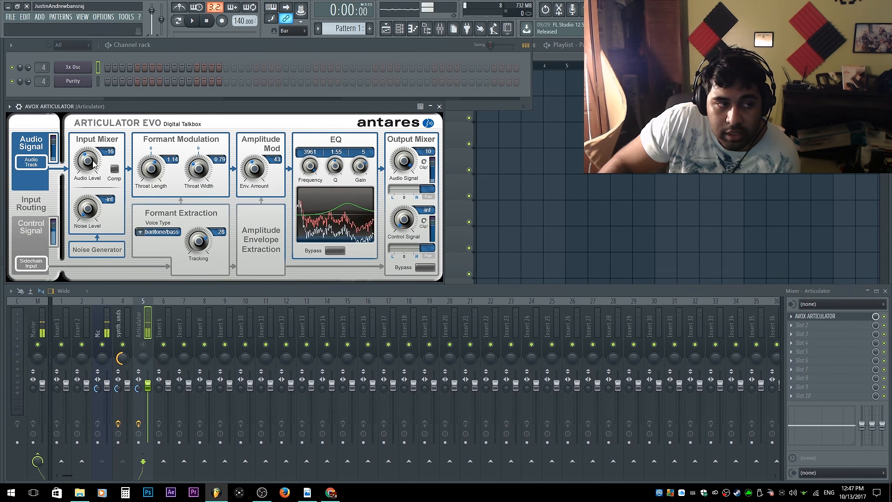
pyautogui.moveTo(94, 167); pyautogui.dragTo(95, 148)
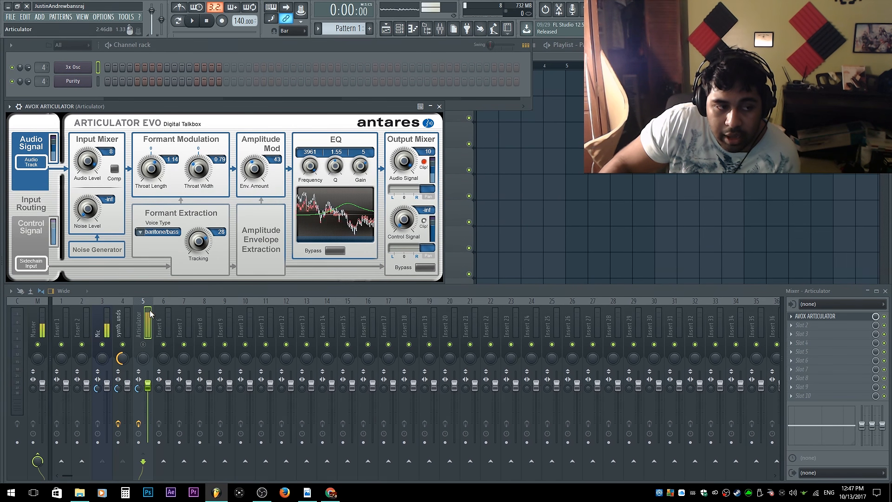
pyautogui.moveTo(96, 157); pyautogui.dragTo(92, 201)
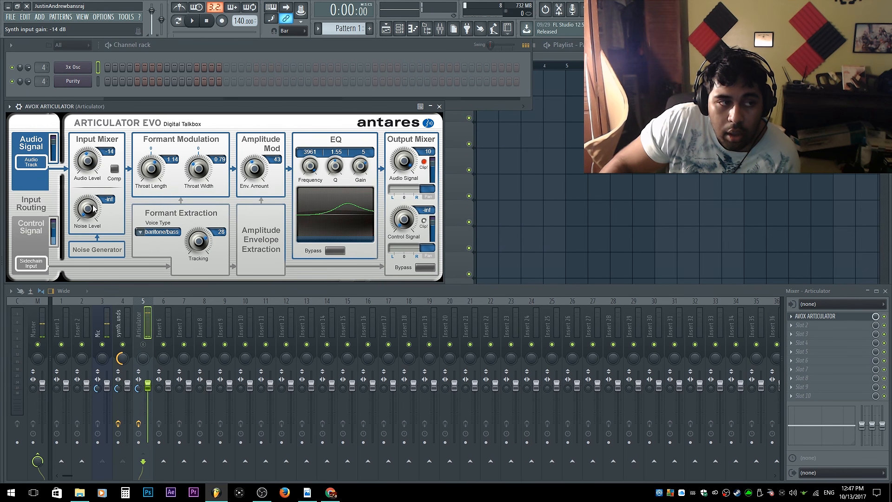
pyautogui.scroll(4, 90, 174)
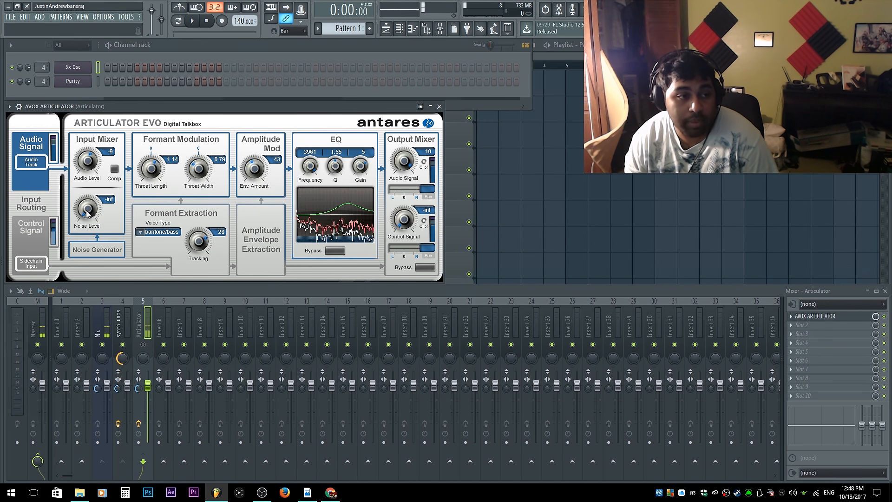
# Try a Noise Level of -26 dB with the Articulator track unmuted, and return the level to -inf.
pyautogui.click(143, 345)
pyautogui.moveTo(92, 214); pyautogui.dragTo(89, 200)
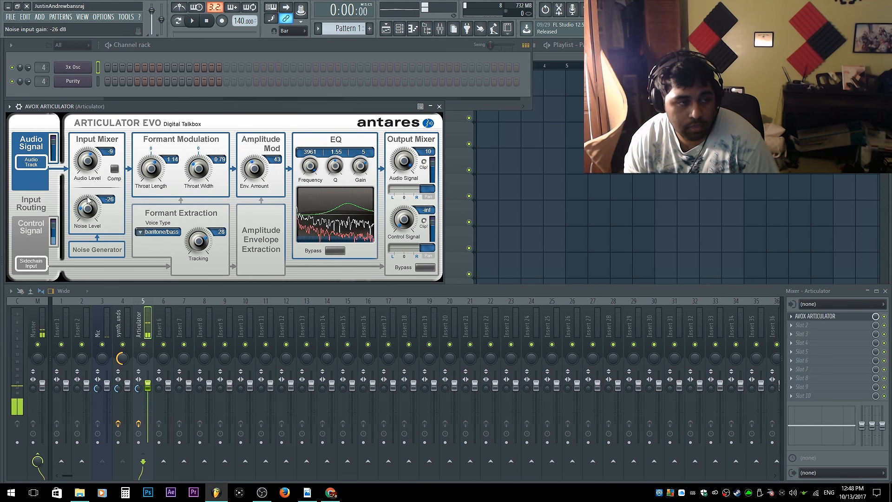
pyautogui.click(143, 345)
pyautogui.moveTo(90, 211); pyautogui.dragTo(86, 247)
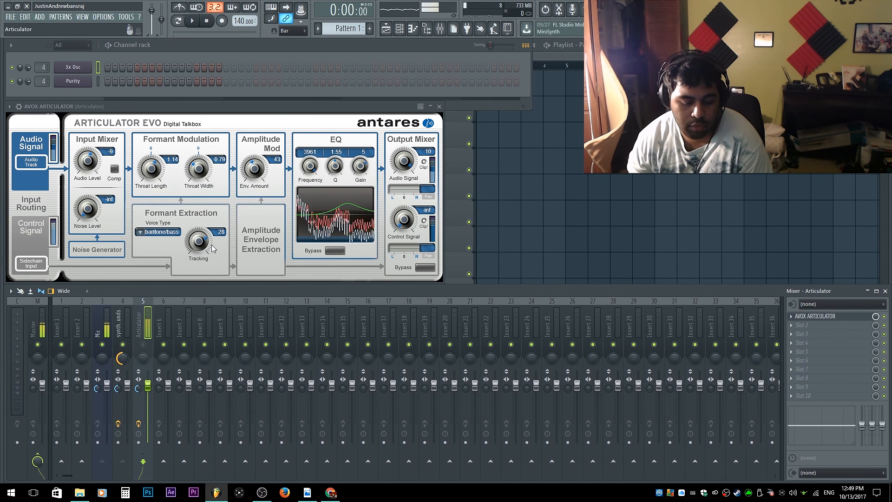
# Set the Formant Extraction tracking to 25 and choose the baritone/bass voice type.
pyautogui.moveTo(205, 246); pyautogui.dragTo(202, 251)
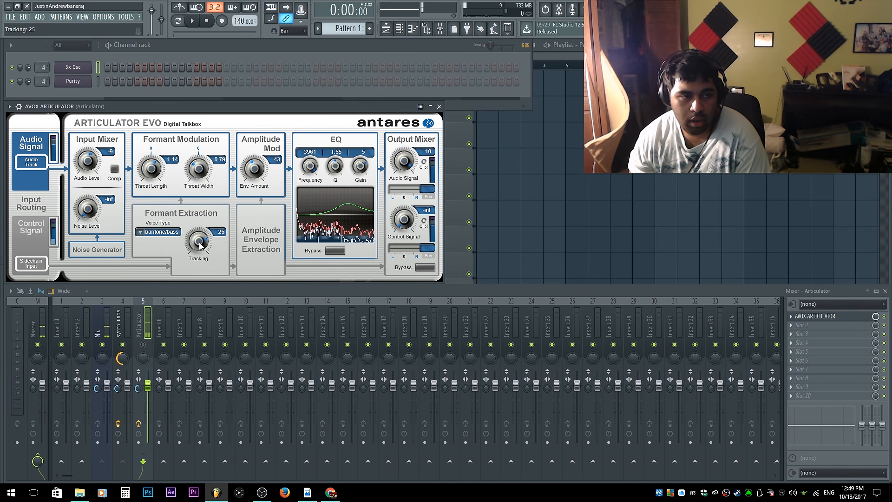
pyautogui.moveTo(200, 243); pyautogui.dragTo(197, 308)
pyautogui.keyDown('ctrl'); pyautogui.click(195, 236); pyautogui.keyUp('ctrl')
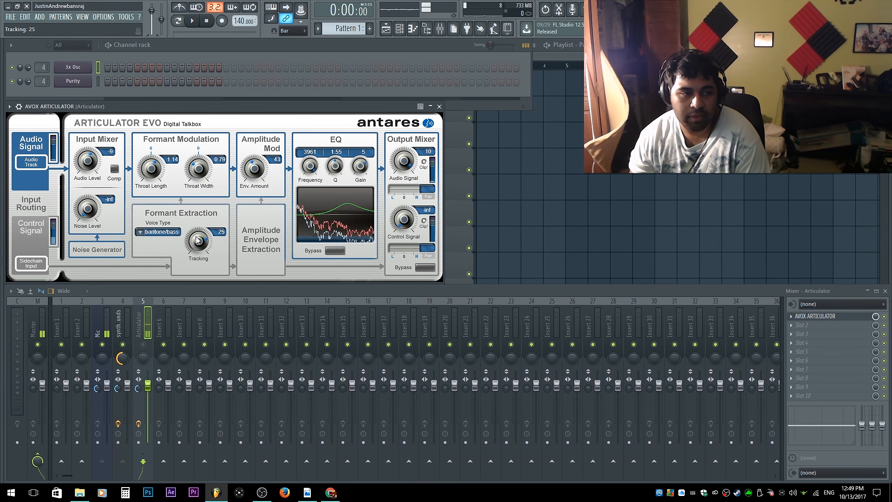
pyautogui.moveTo(197, 240); pyautogui.dragTo(202, 282)
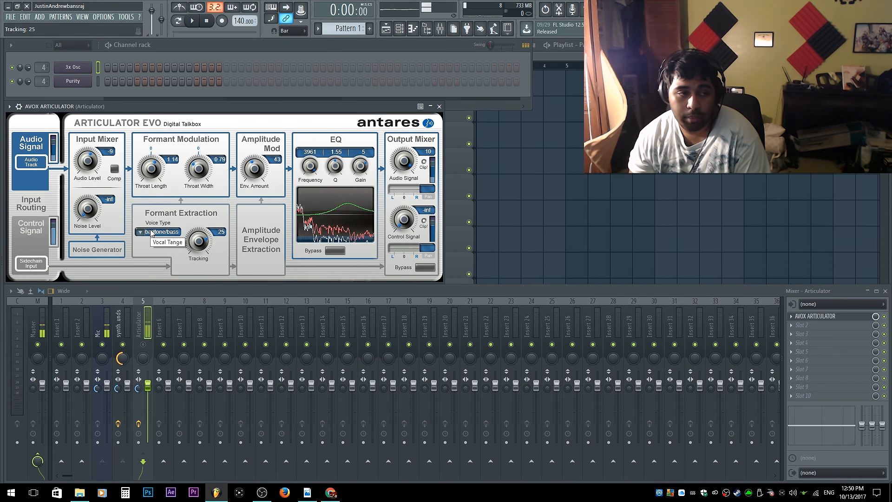
pyautogui.click(151, 232)
pyautogui.click(162, 249)
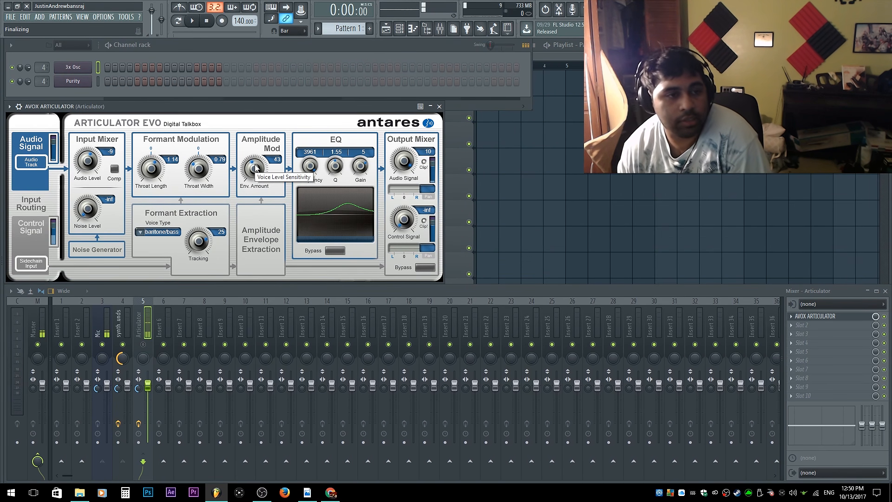
# Set the envelope amount to 41 and shape the EQ with a Q of 2.37 and a gain of 6.
pyautogui.scroll(-2, 256, 169)
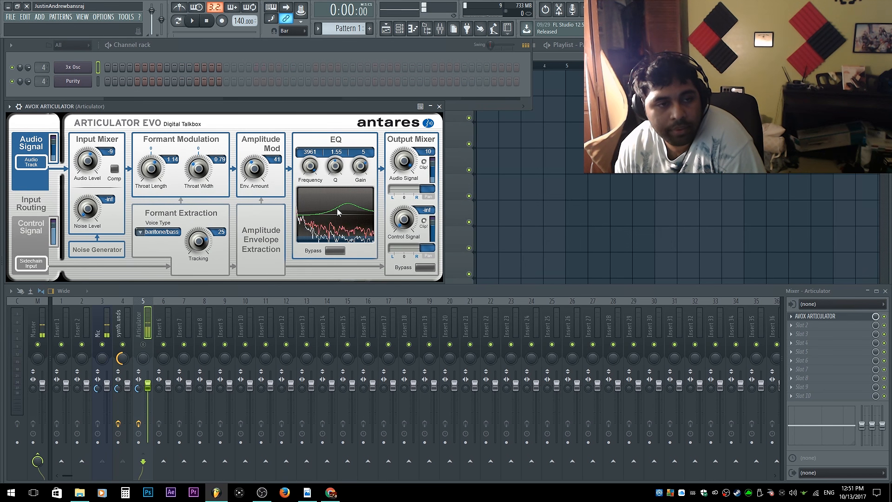
pyautogui.moveTo(336, 167); pyautogui.dragTo(339, 206)
pyautogui.moveTo(353, 249); pyautogui.dragTo(361, 136)
pyautogui.moveTo(362, 171)
pyautogui.mouseDown()
pyautogui.moveTo(365, 134)
pyautogui.moveTo(366, 166)
pyautogui.mouseUp()
# Compare the sound with the EQ bypass and the Output Mixer bypass switched on and off.
pyautogui.click(342, 252)
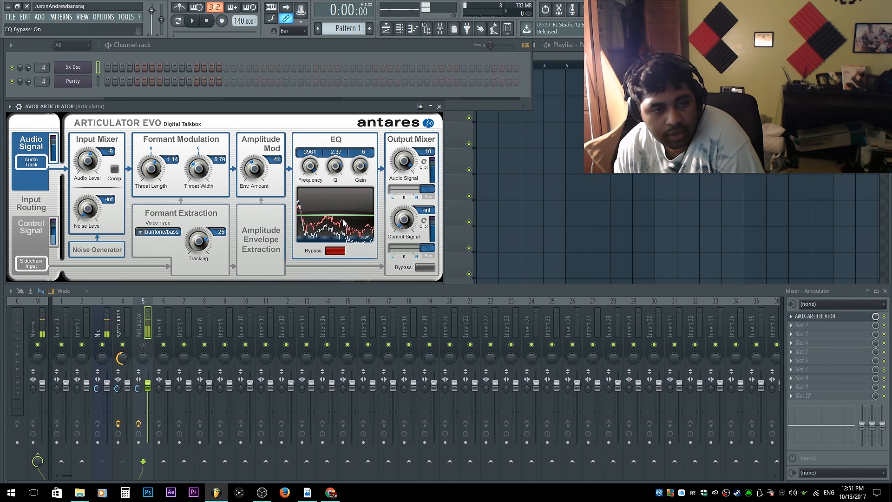
pyautogui.click(336, 251)
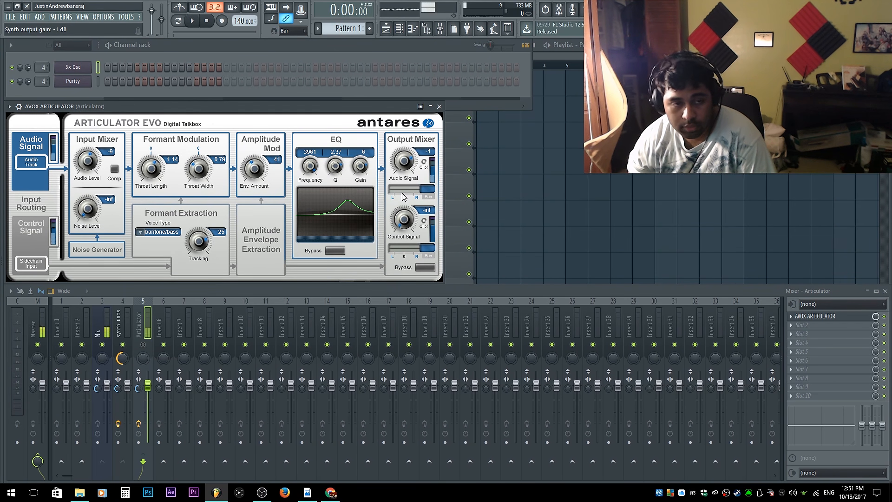
pyautogui.click(430, 269)
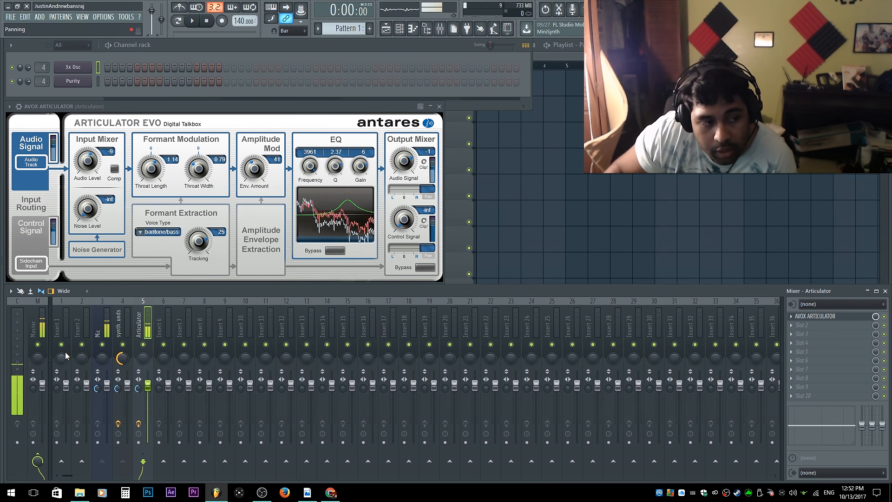
# Pan the Mic mixer track to the right and disable its send to the Master track.
pyautogui.click(106, 337)
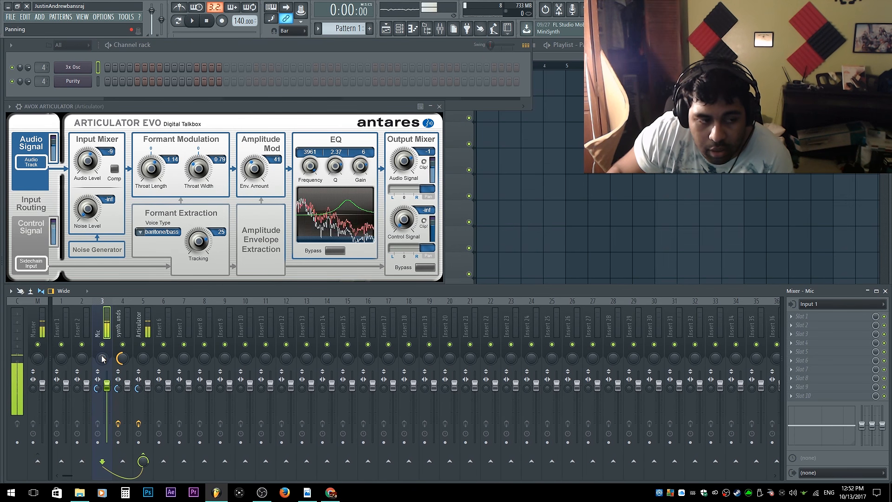
pyautogui.moveTo(103, 359); pyautogui.dragTo(102, 357)
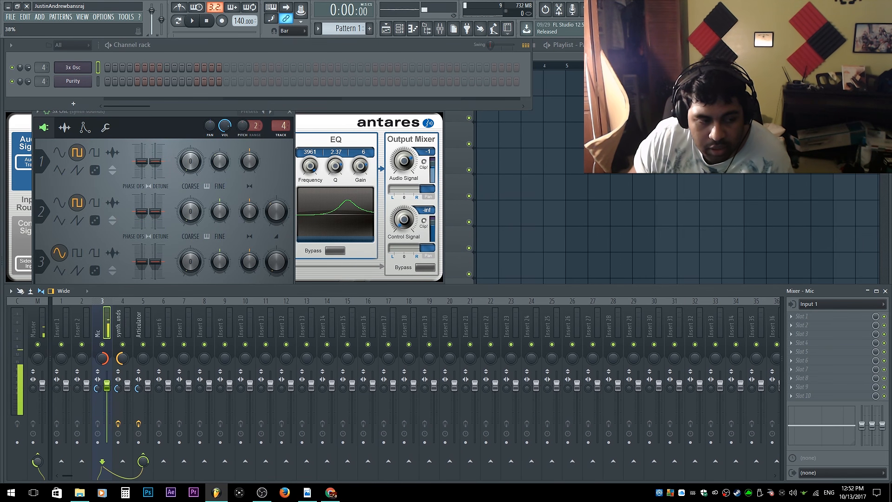
pyautogui.click(37, 461)
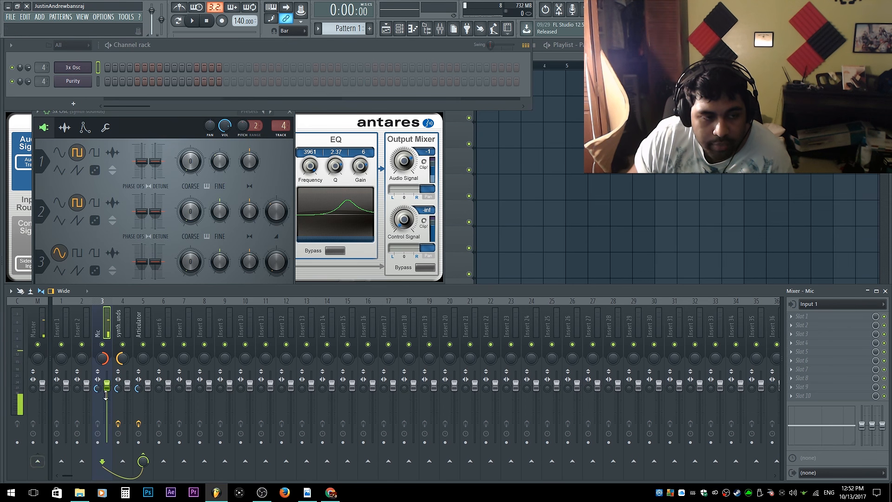
# Raise the Output Mixer's Control Signal level to 1 dB and its Audio Signal level to -0 dB.
pyautogui.moveTo(395, 214); pyautogui.dragTo(404, 201)
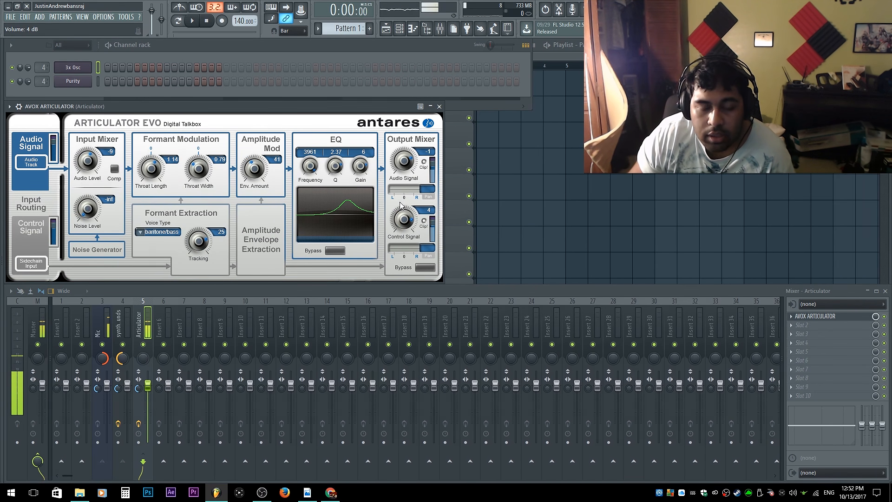
pyautogui.moveTo(399, 226); pyautogui.dragTo(398, 213)
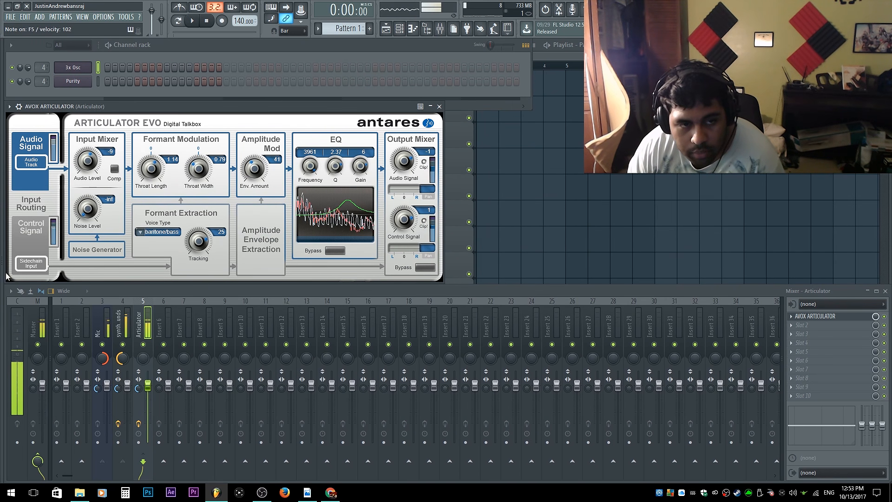
pyautogui.moveTo(404, 163); pyautogui.dragTo(402, 161)
# Try lower Control Signal output levels, including -23 dB and -7 dB.
pyautogui.moveTo(403, 215); pyautogui.dragTo(411, 254)
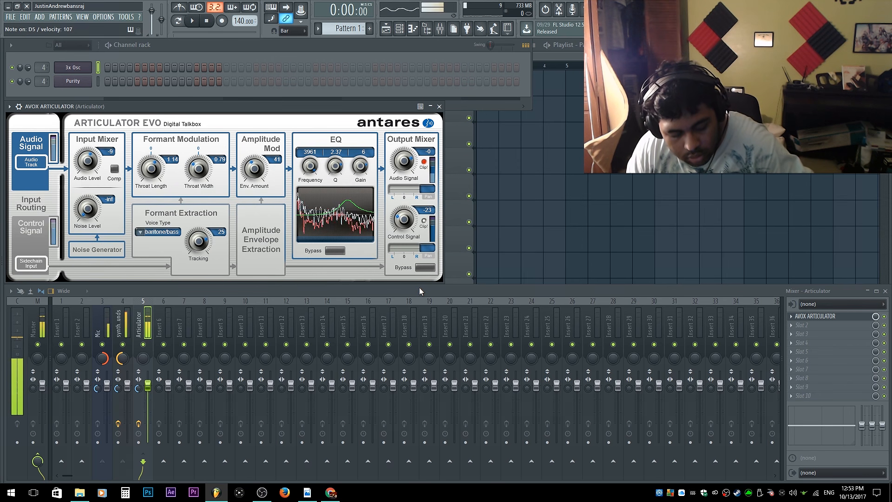
pyautogui.moveTo(406, 222); pyautogui.dragTo(406, 195)
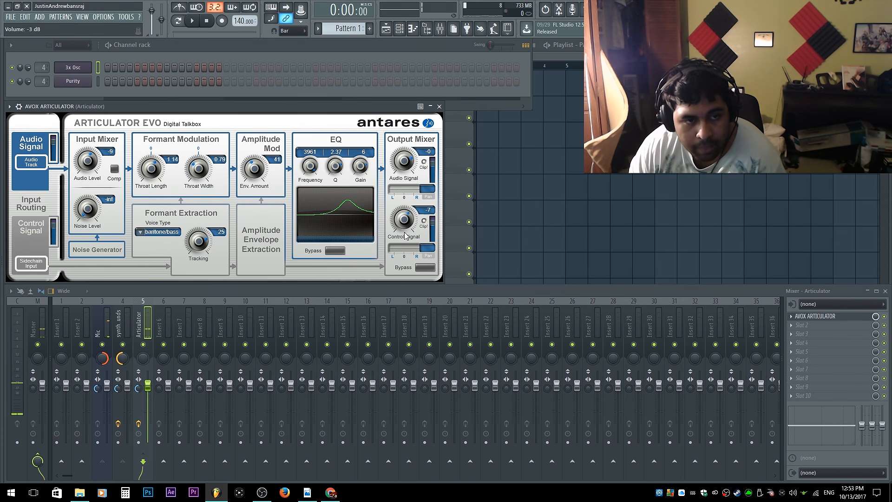
pyautogui.moveTo(405, 226); pyautogui.dragTo(405, 274)
# Set the input Audio Level to -11 dB and the Control Signal output level to -2 dB.
pyautogui.moveTo(86, 164)
pyautogui.mouseDown()
pyautogui.moveTo(85, 155)
pyautogui.moveTo(85, 169)
pyautogui.mouseUp()
pyautogui.moveTo(403, 217); pyautogui.dragTo(403, 167)
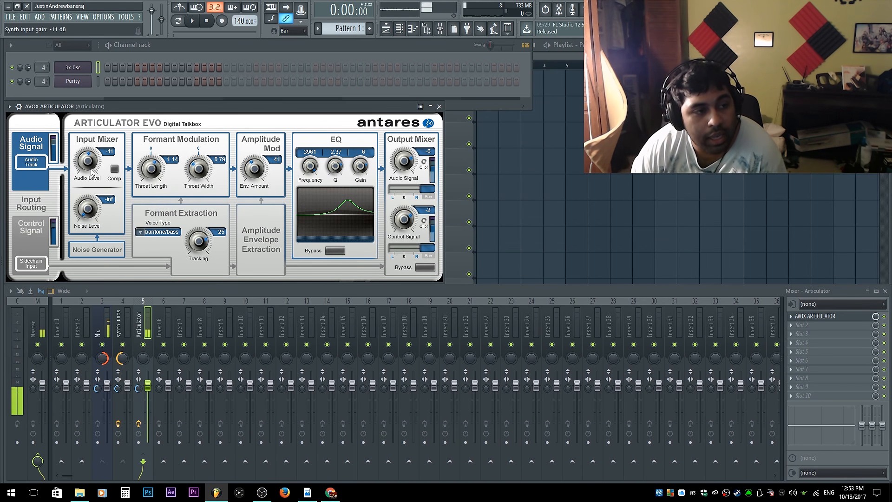
# Try a Noise Level of -30 dB, and turn the Control Signal output level down to -inf.
pyautogui.moveTo(87, 213); pyautogui.dragTo(86, 203)
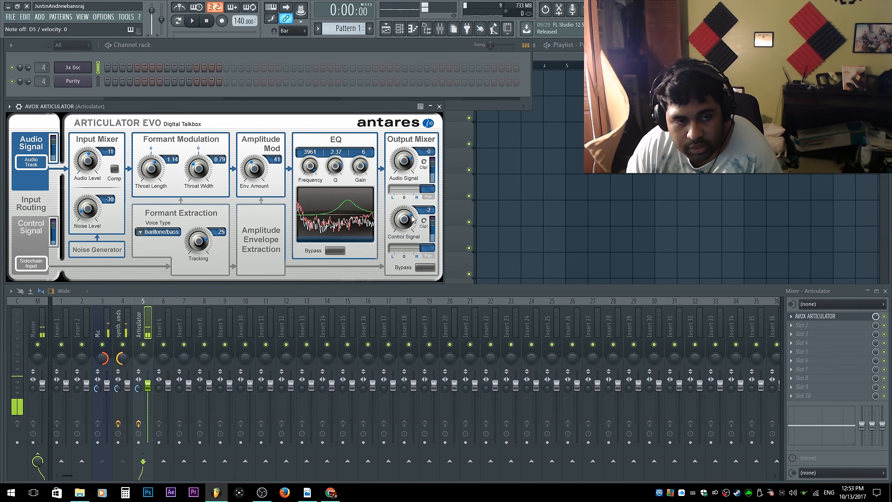
pyautogui.scroll(-1, 94, 212)
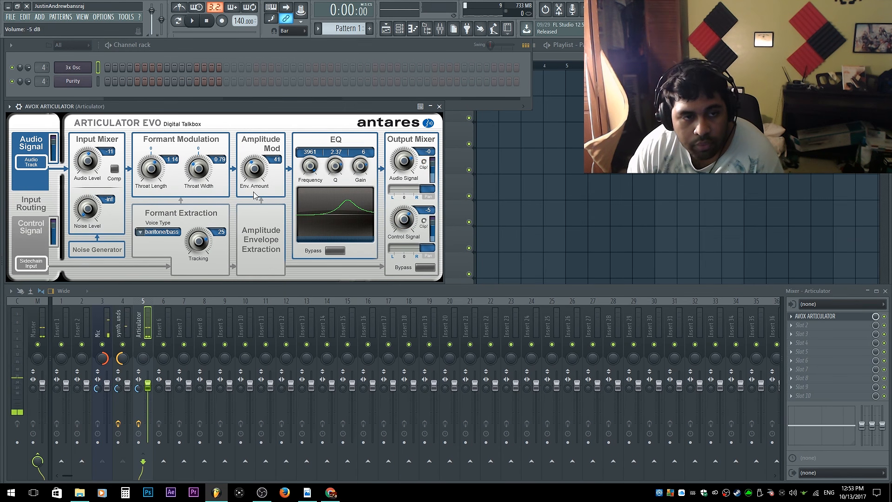
pyautogui.moveTo(404, 221); pyautogui.dragTo(386, 342)
# Set the Formant Modulation's Throat Length to 0.53.
pyautogui.moveTo(154, 172); pyautogui.dragTo(155, 195)
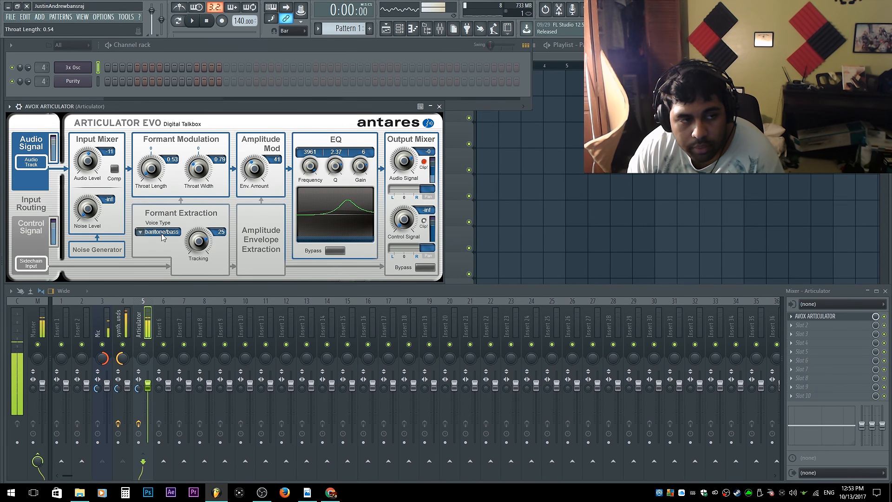
# Set the Formant Modulation's Throat Length to 0.80, and try Throat Widths of 2.00 and 0.50 before setting it to 0.68.
pyautogui.moveTo(155, 153); pyautogui.dragTo(158, 186)
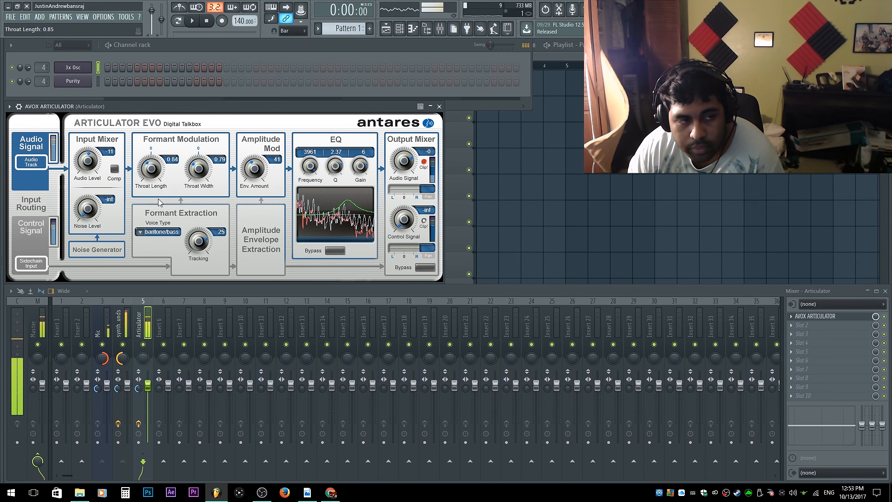
pyautogui.moveTo(152, 173); pyautogui.dragTo(157, 194)
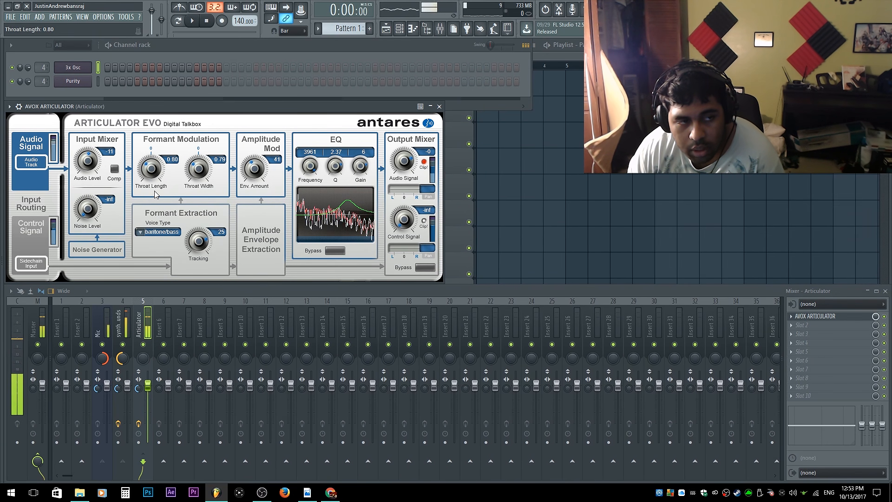
pyautogui.moveTo(198, 175); pyautogui.dragTo(191, 104)
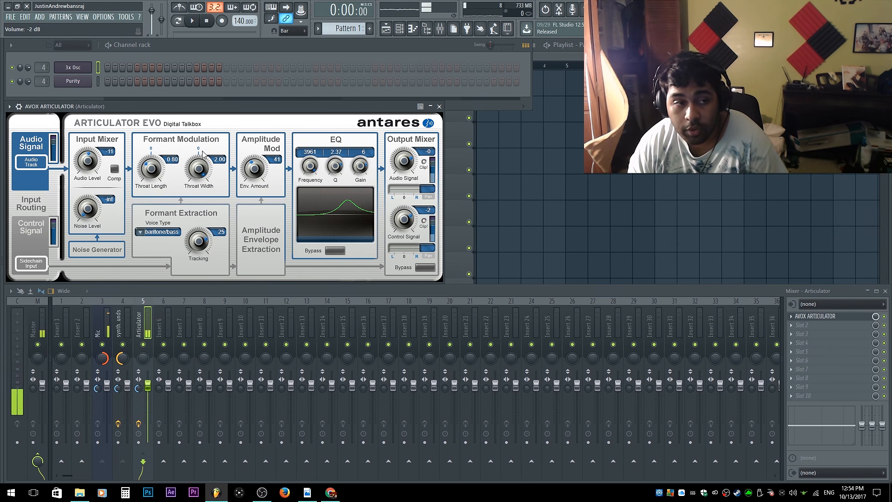
pyautogui.moveTo(203, 166); pyautogui.dragTo(202, 261)
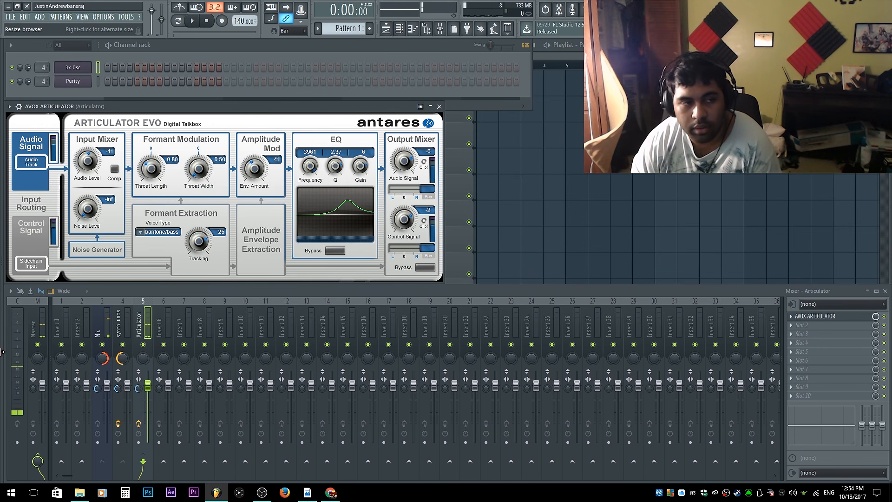
pyautogui.moveTo(199, 170); pyautogui.dragTo(199, 145)
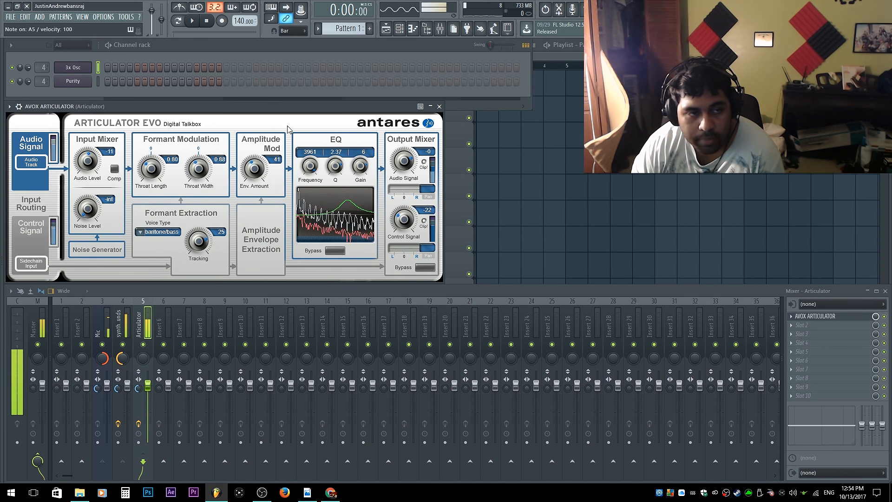
# Try different Amplitude Mod envelope amounts and set Env. Amount to 51.
pyautogui.moveTo(254, 168); pyautogui.dragTo(265, 147)
pyautogui.moveTo(267, 182); pyautogui.dragTo(249, 133)
pyautogui.moveTo(254, 100); pyautogui.dragTo(272, 232)
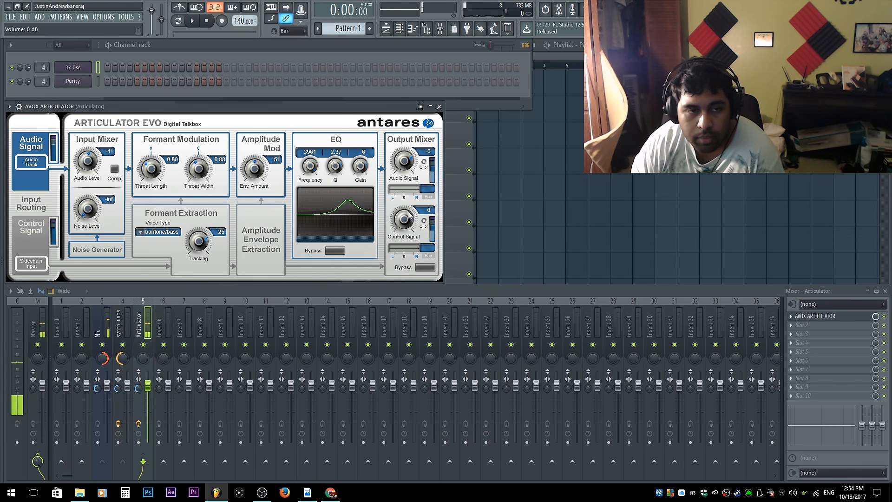
# Shape the Articulator's EQ with a frequency of 1465 Hz, a Q of 1.47 and a gain of 8 dB.
pyautogui.moveTo(310, 166); pyautogui.dragTo(329, 203)
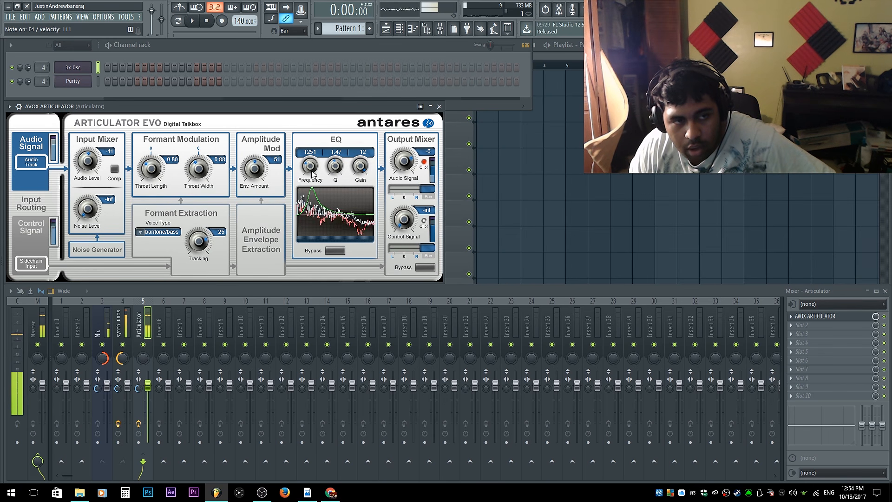
pyautogui.moveTo(313, 173); pyautogui.dragTo(319, 156)
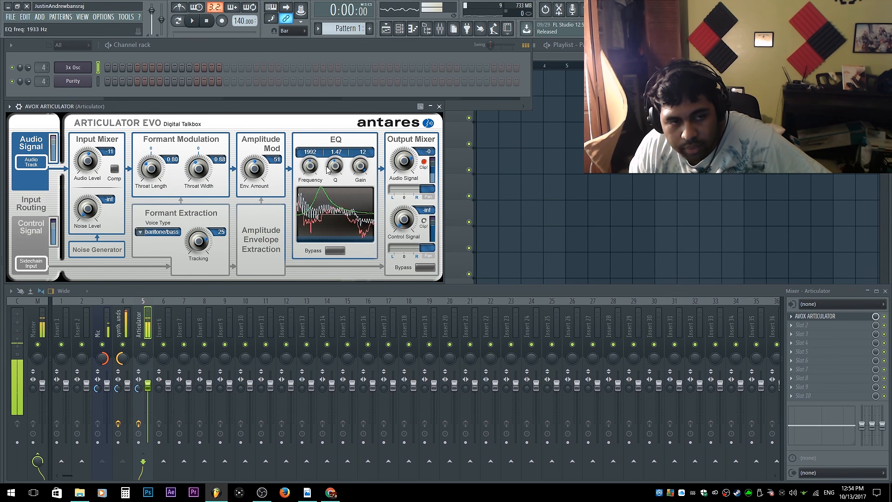
pyautogui.moveTo(345, 116); pyautogui.dragTo(330, 155)
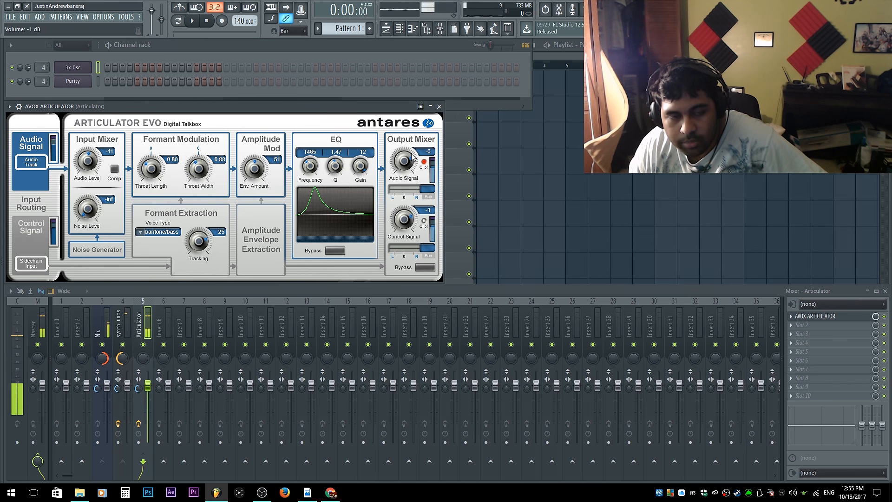
pyautogui.moveTo(361, 168); pyautogui.dragTo(362, 181)
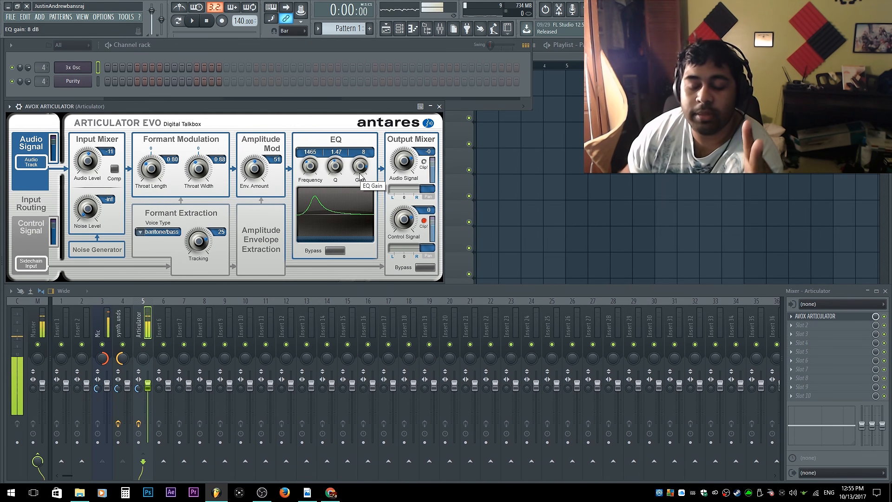
# Open the synth sounds track's Fruity parametric EQ 2 and adjust its high-pass band and its low-mid and mid peaking bands.
pyautogui.click(126, 322)
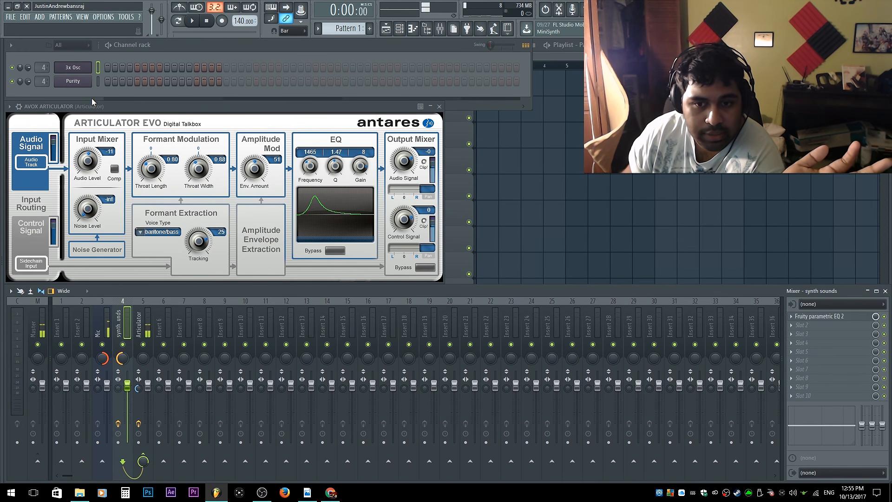
pyautogui.rightClick(825, 316)
pyautogui.click(826, 254)
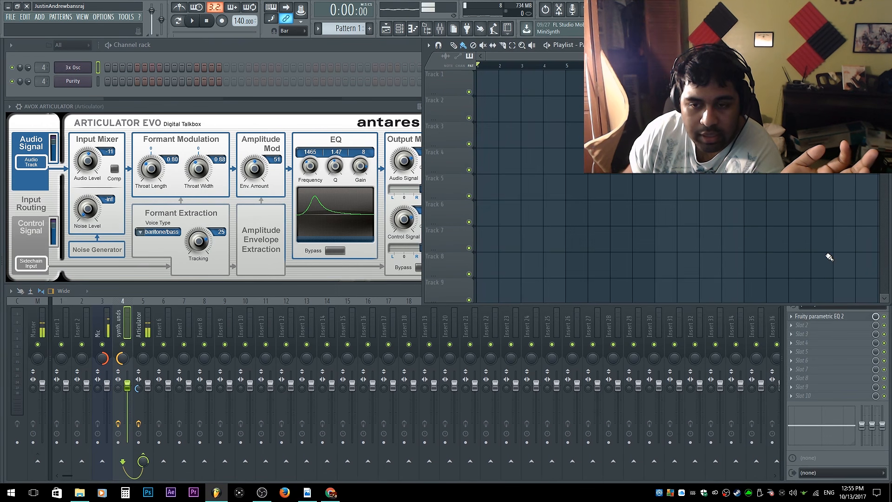
pyautogui.click(821, 316)
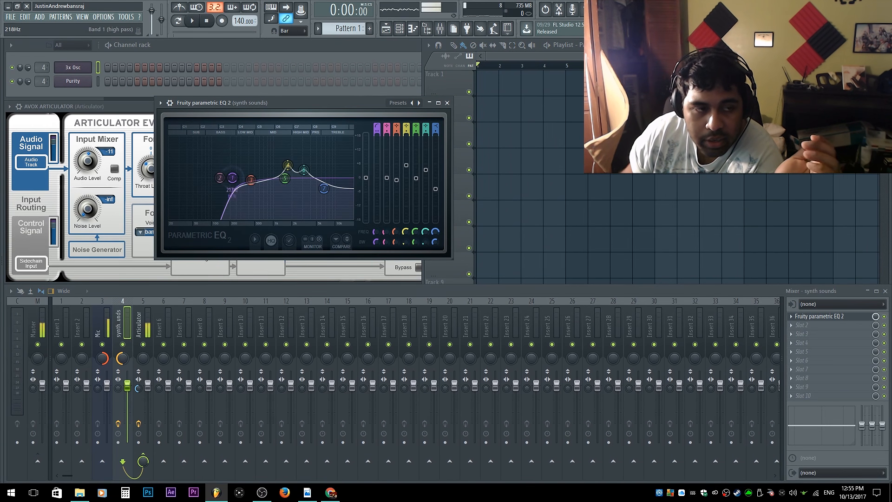
pyautogui.scroll(1, 232, 179)
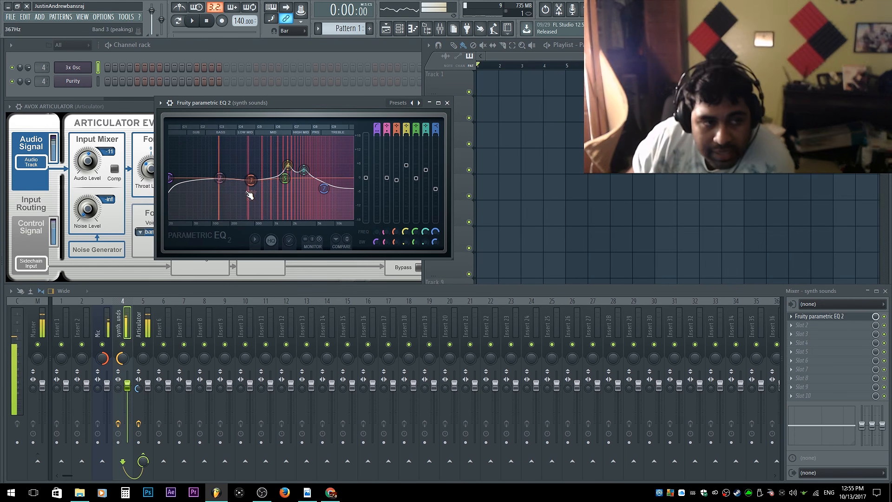
pyautogui.moveTo(246, 188); pyautogui.dragTo(216, 217)
pyautogui.moveTo(285, 178); pyautogui.dragTo(261, 170)
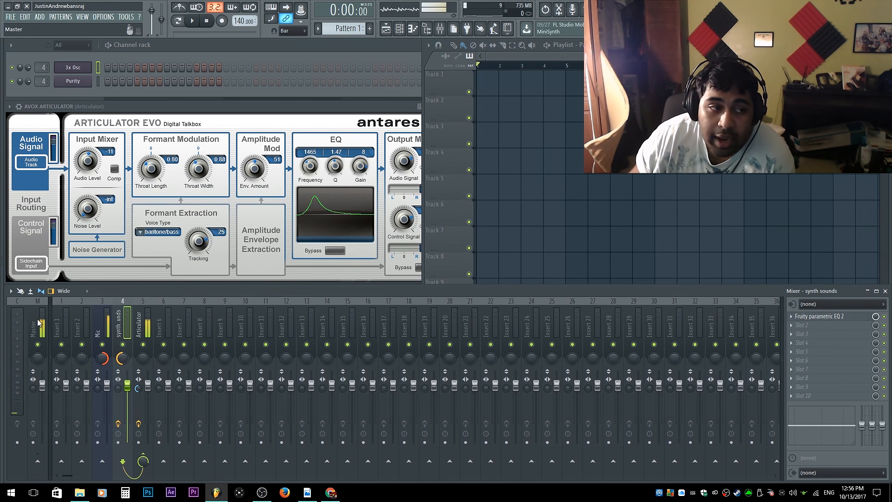
# Load Fruity Flangus into effect slot 2 of the Articulator mixer track and move its window off the upper playlist area.
pyautogui.click(103, 319)
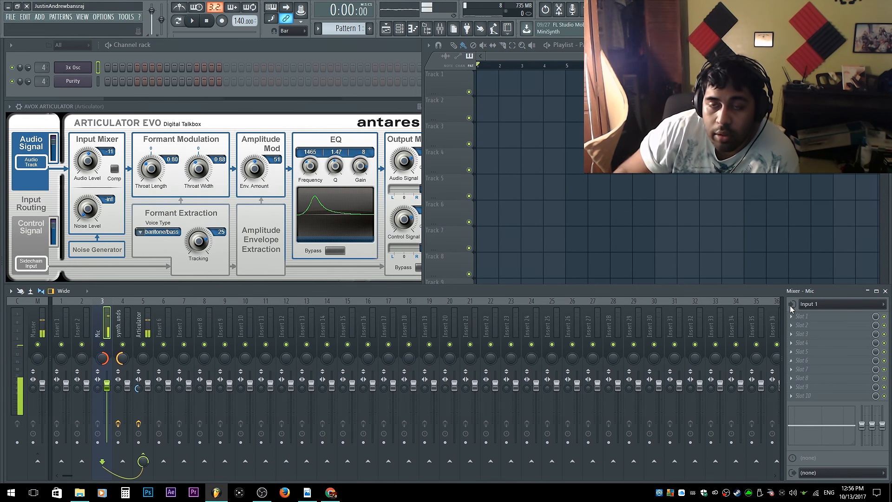
pyautogui.click(151, 318)
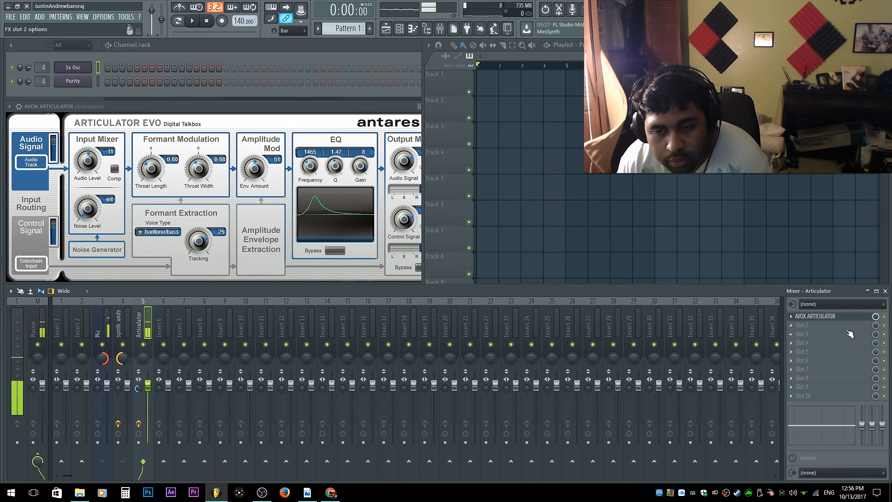
pyautogui.click(832, 325)
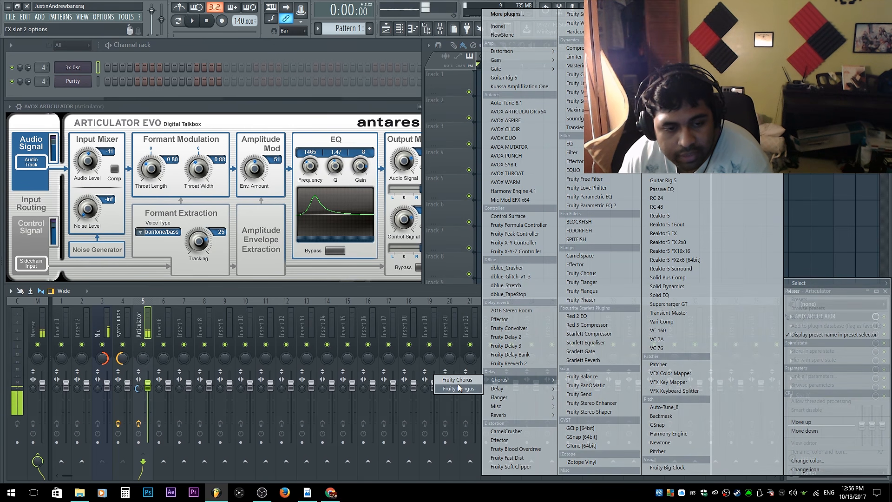
pyautogui.click(581, 291)
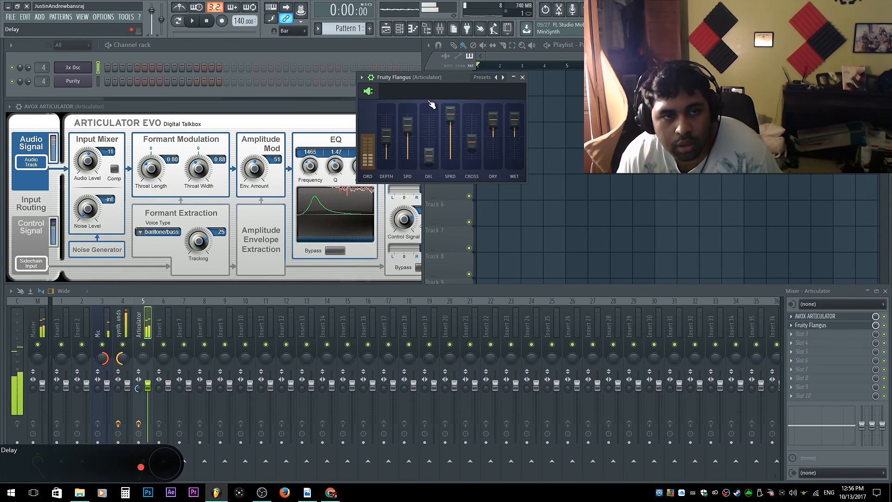
pyautogui.moveTo(439, 77); pyautogui.dragTo(412, 226)
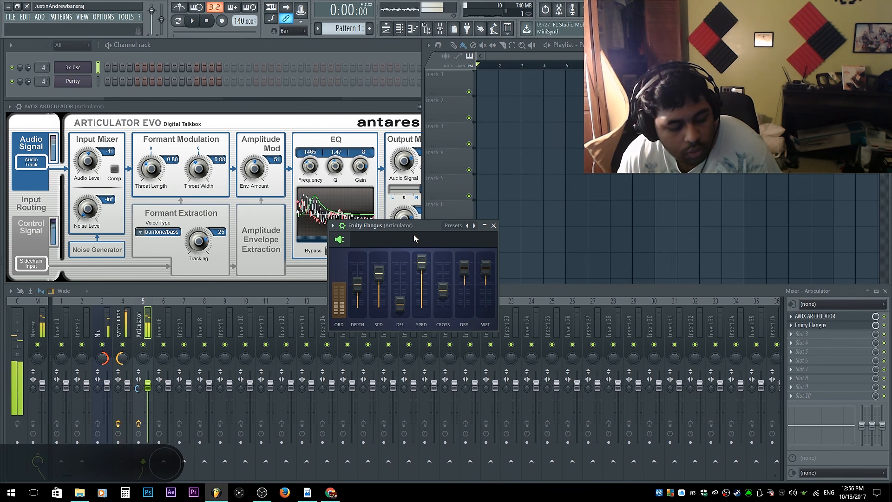
# Set the Articulator's Throat Width to 0.65 and keep the Articulator mixer track selected.
pyautogui.moveTo(199, 169); pyautogui.dragTo(185, 123)
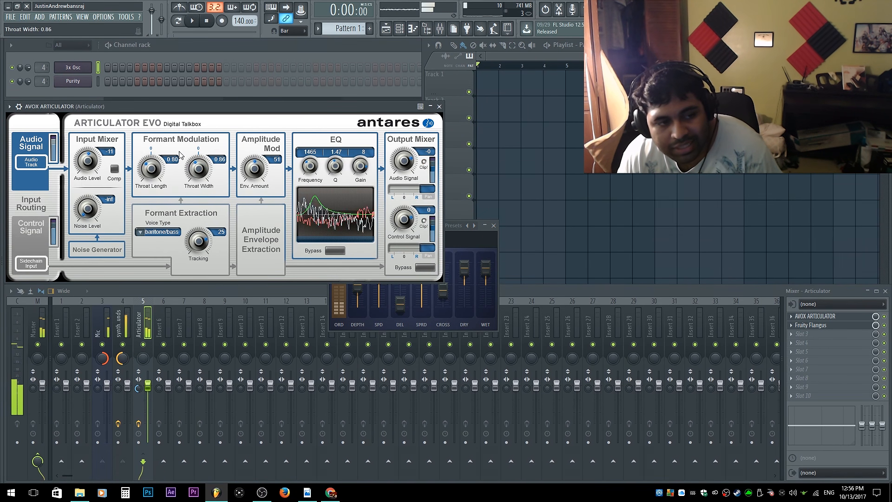
pyautogui.click(136, 335)
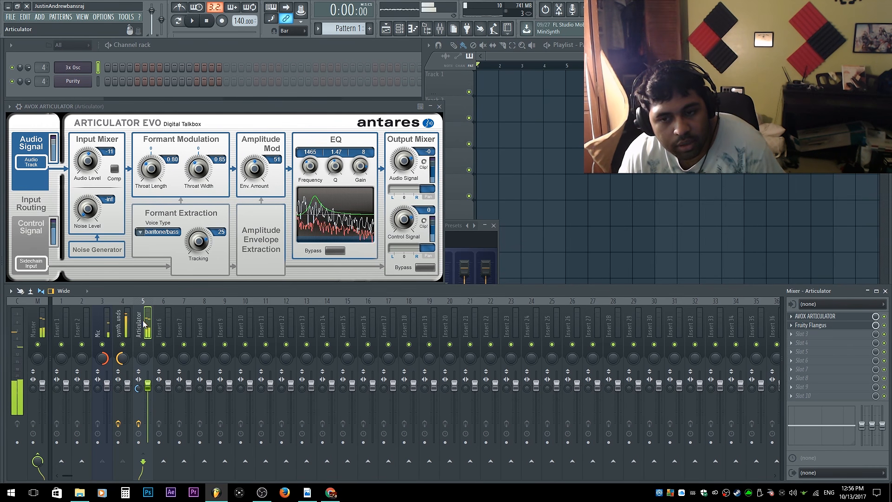
# Open the Purity synth channel to play it through the talkbox, and select the Mic mixer track.
pyautogui.click(69, 80)
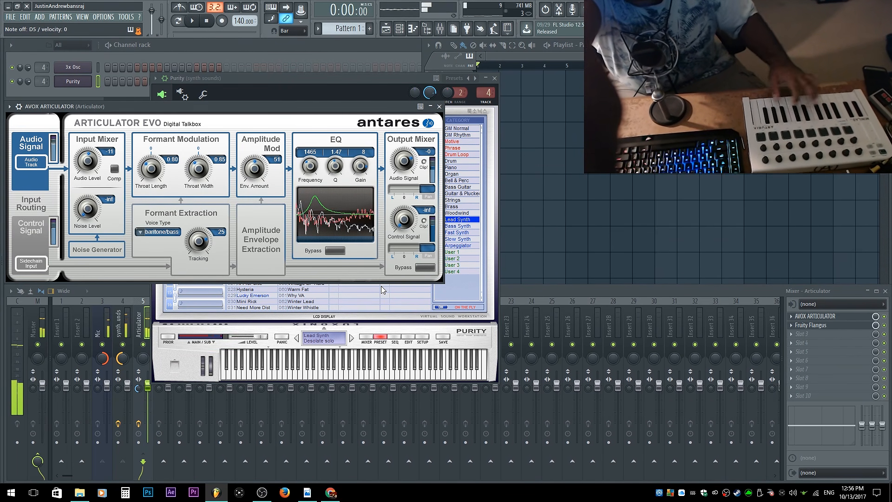
pyautogui.click(102, 325)
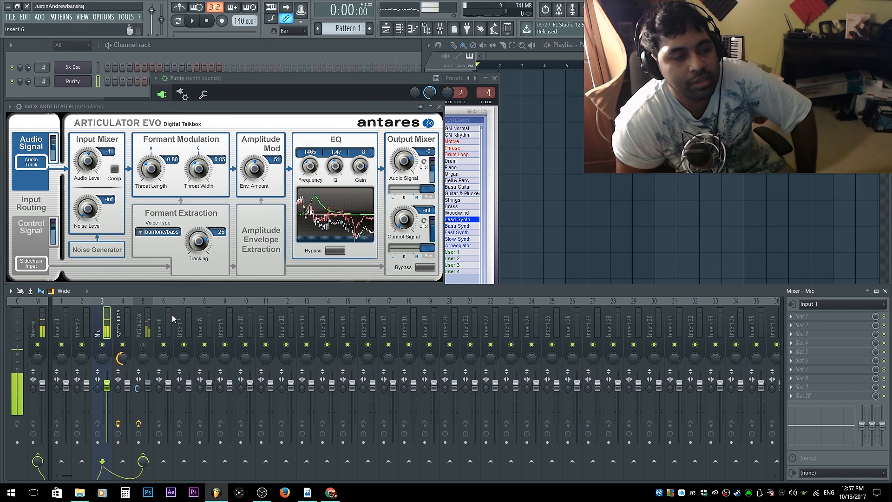